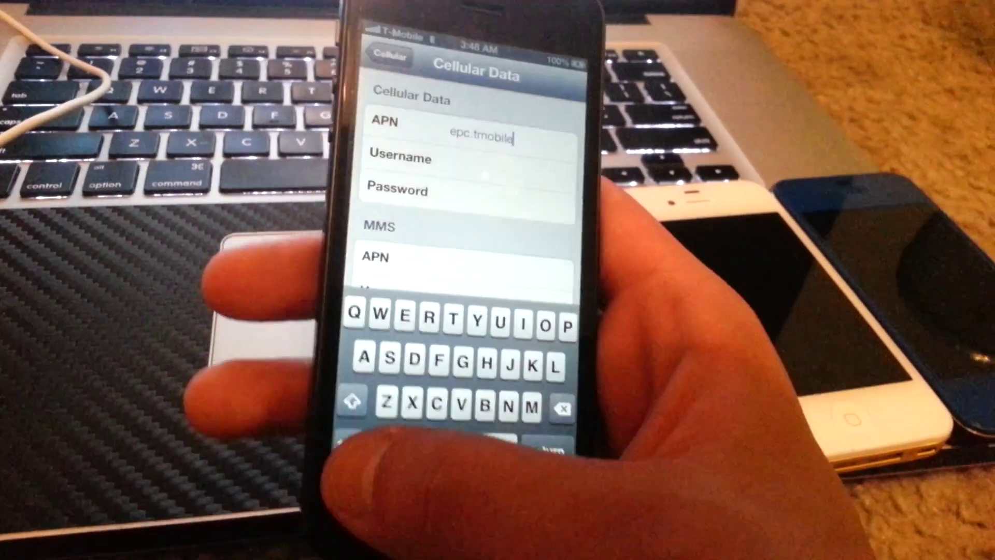
type(".c")
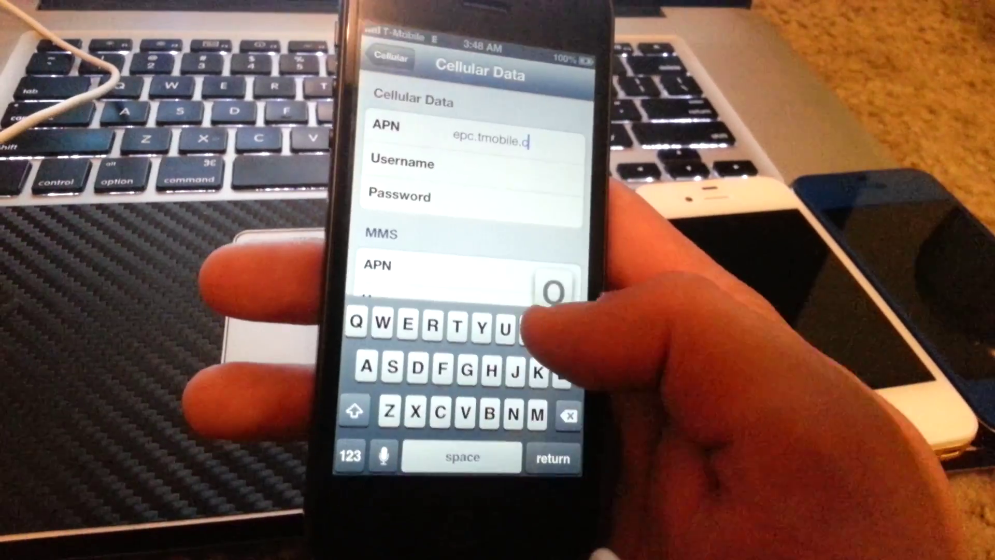
type("om")
- Select and copy the epc.tmobile.com value from the Cellular Data APN field
left_click(529, 142)
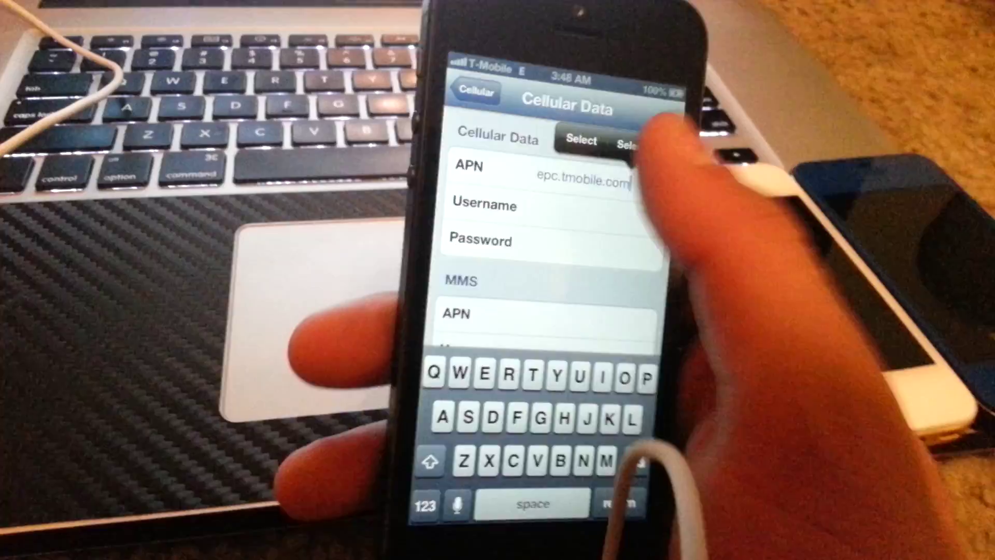
left_click(626, 144)
left_click(596, 138)
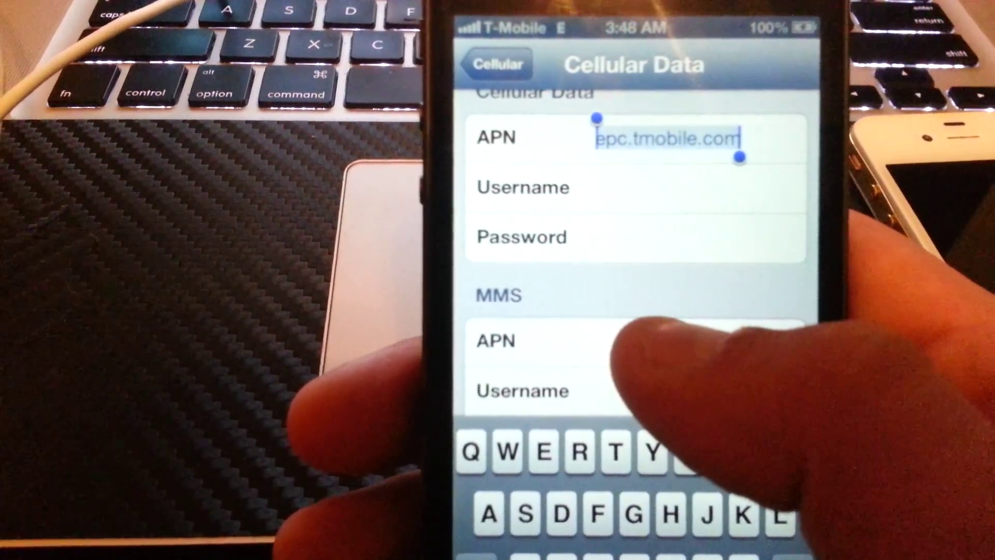
- Paste epc.tmobile.com into the MMS and Internet Tethering APN fields
left_click(637, 340)
left_click(618, 289)
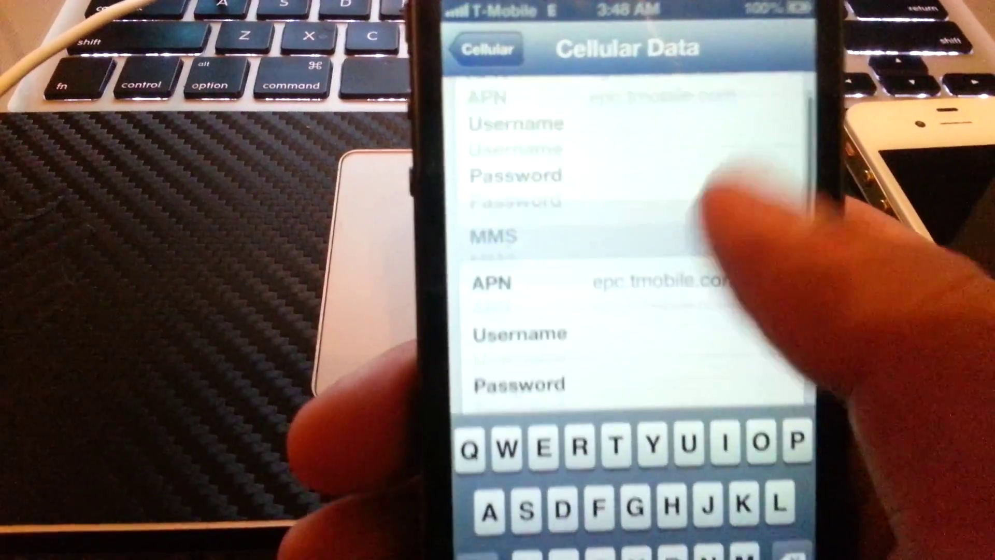
scroll(715, 233, "down", 5)
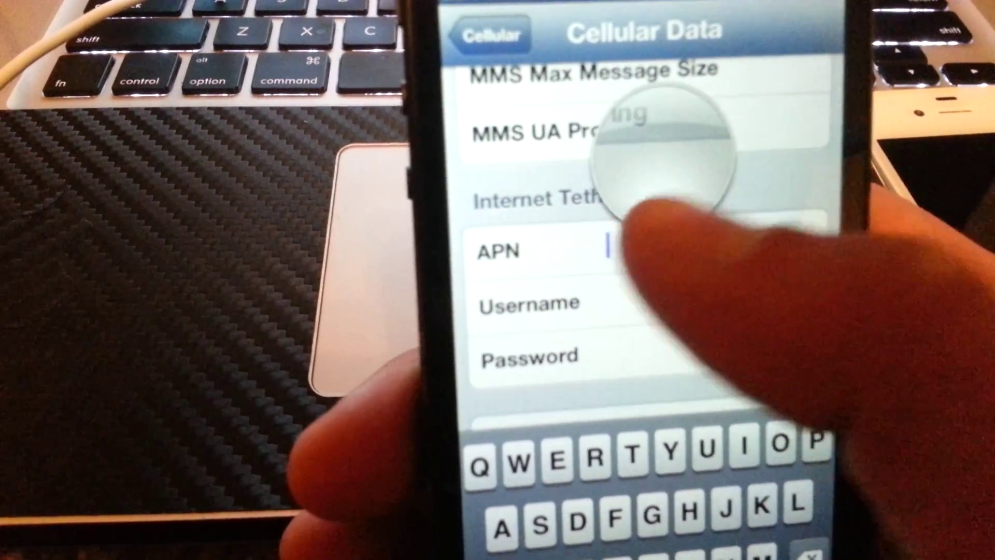
left_click(618, 187)
scroll(661, 311, "up", 5)
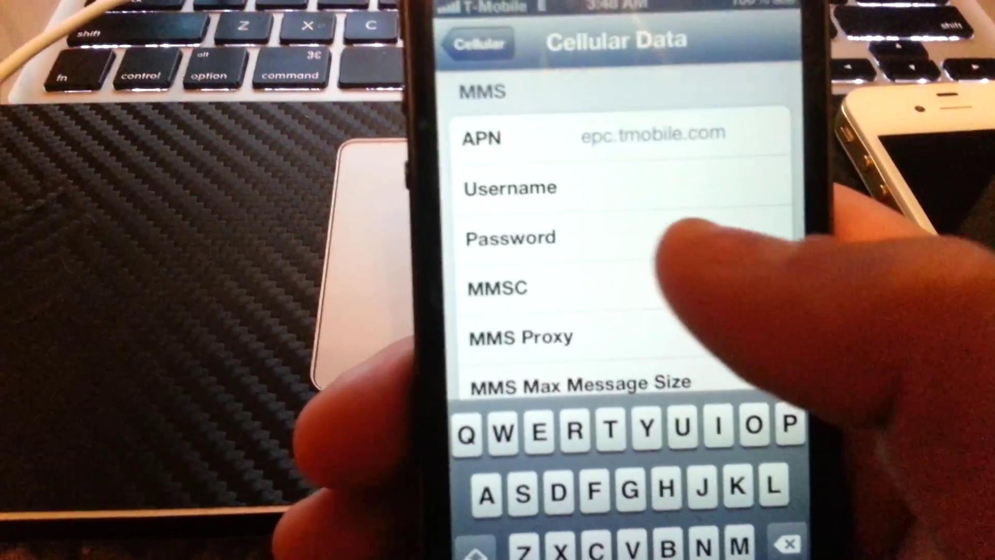
- Start typing T-Mobile's MMSC address in the MMSC field, mixing letters and symbols
left_click(637, 282)
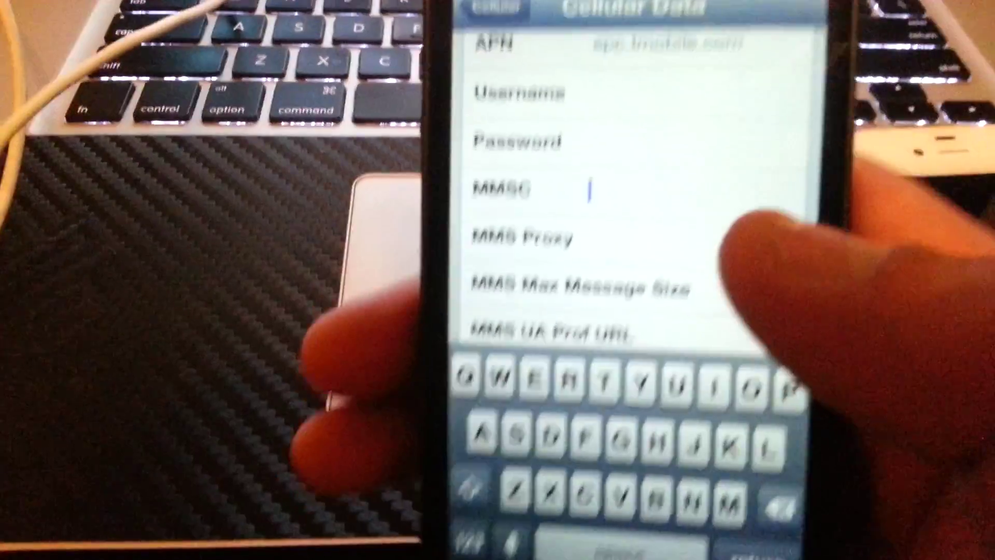
type("http")
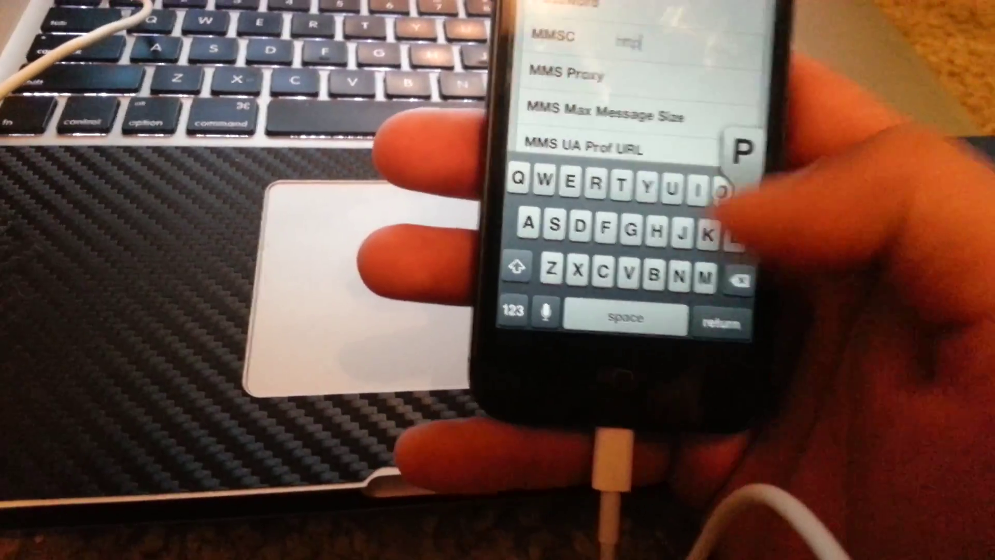
left_click(513, 309)
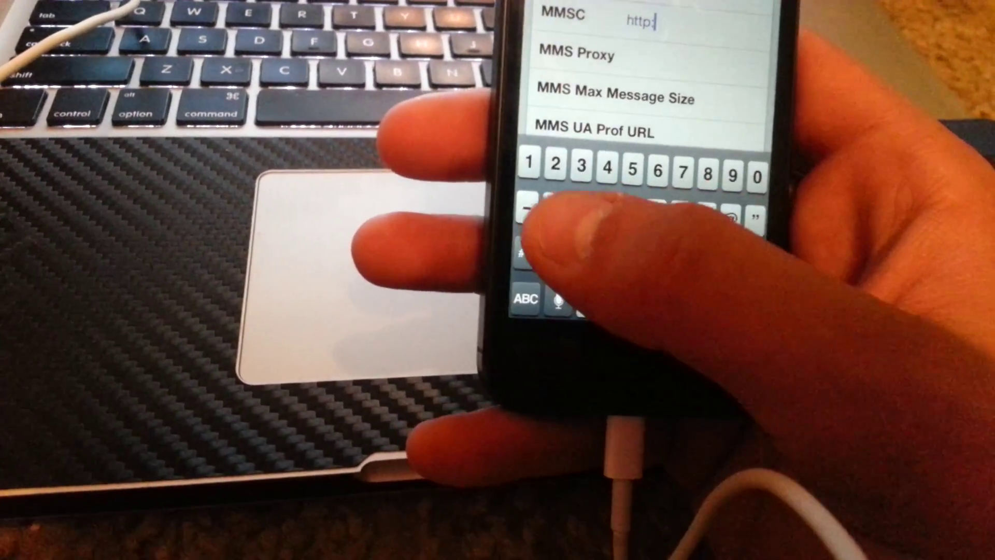
type("/")
left_click(530, 302)
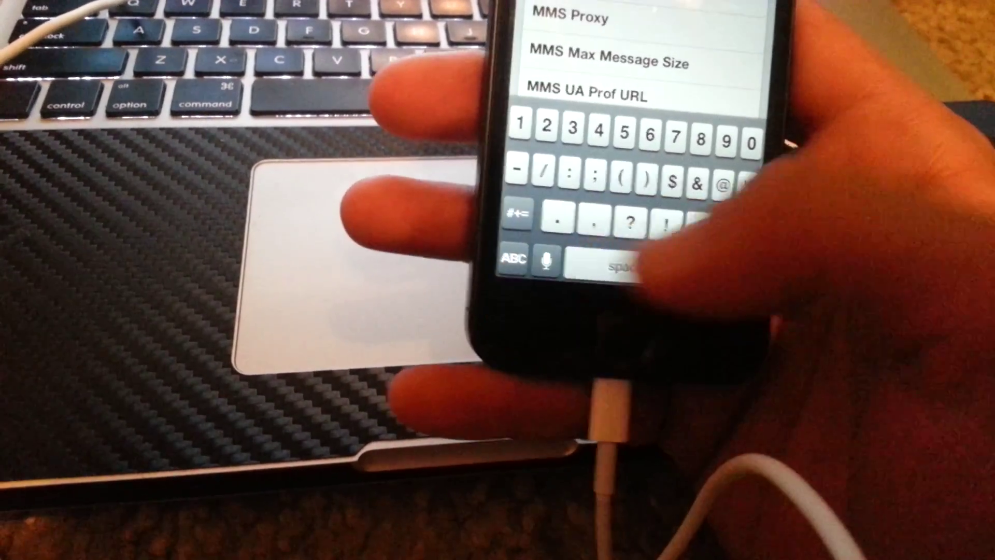
left_click(544, 257)
left_click(619, 256)
left_click(505, 251)
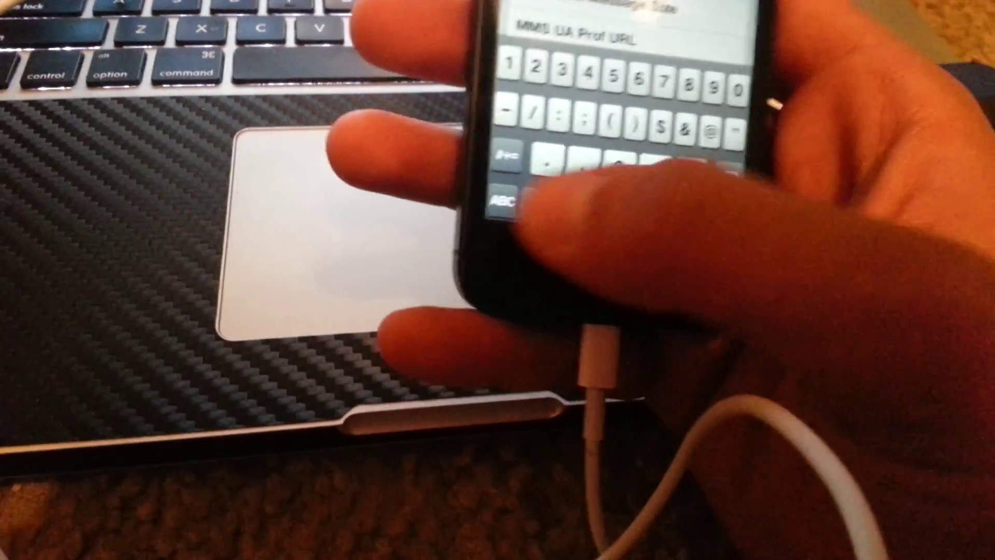
left_click(502, 246)
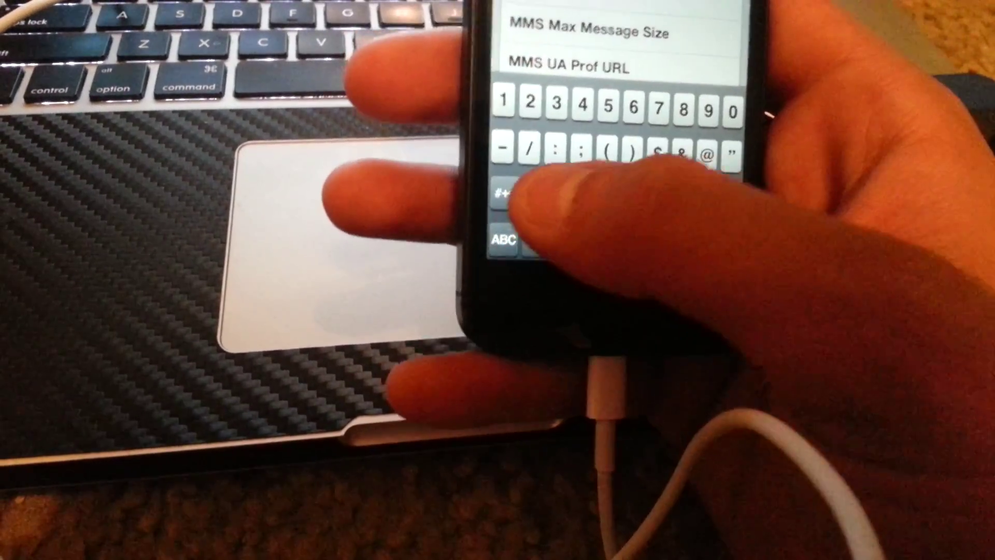
left_click(504, 239)
- Finish the rest of the T-Mobile MMSC address, including its punctuation
left_click(626, 108)
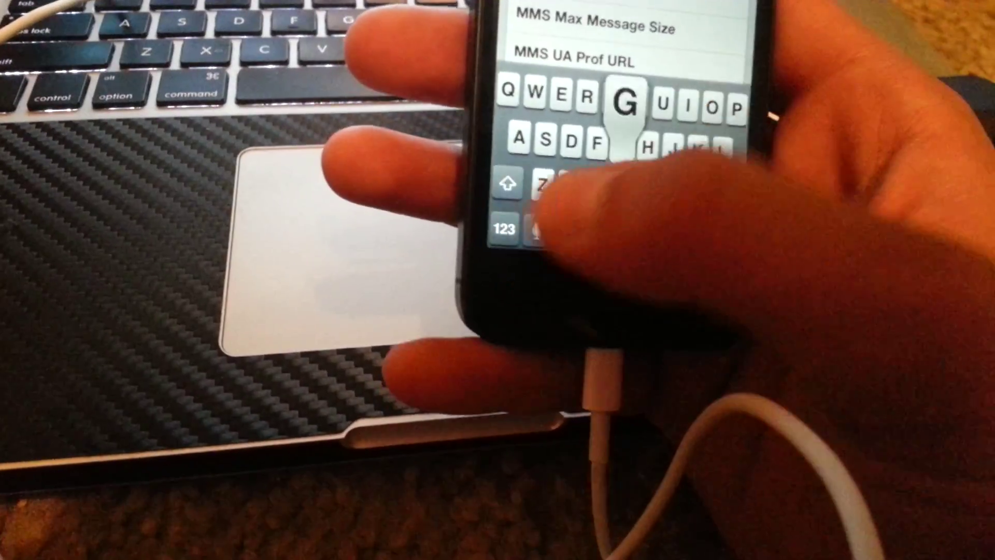
left_click(510, 239)
left_click(506, 238)
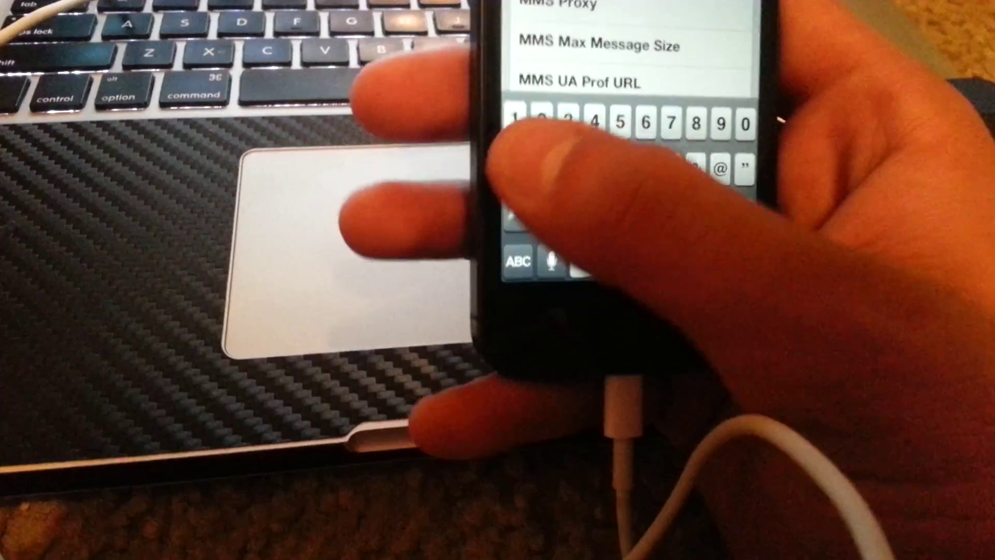
left_click(490, 225)
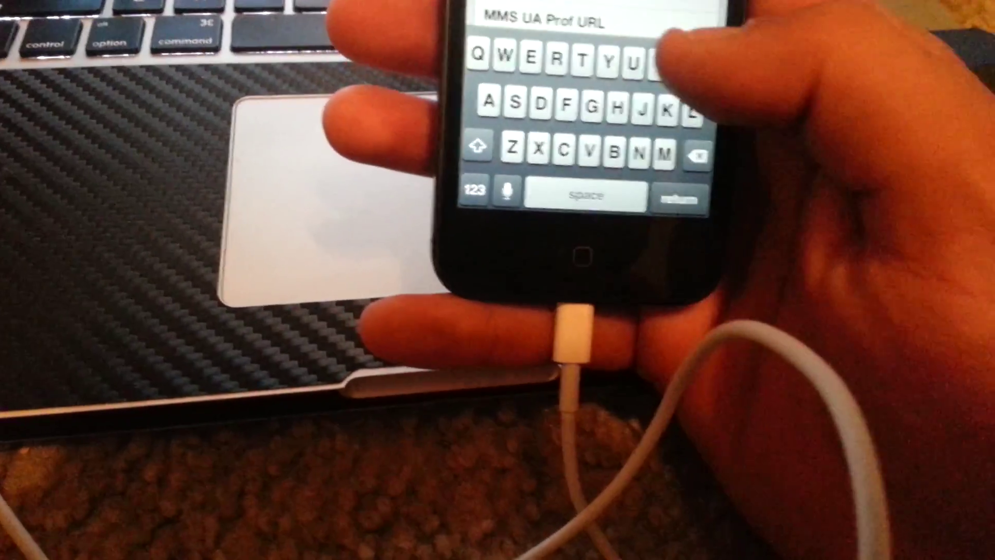
left_click(659, 76)
type("e")
left_click(480, 204)
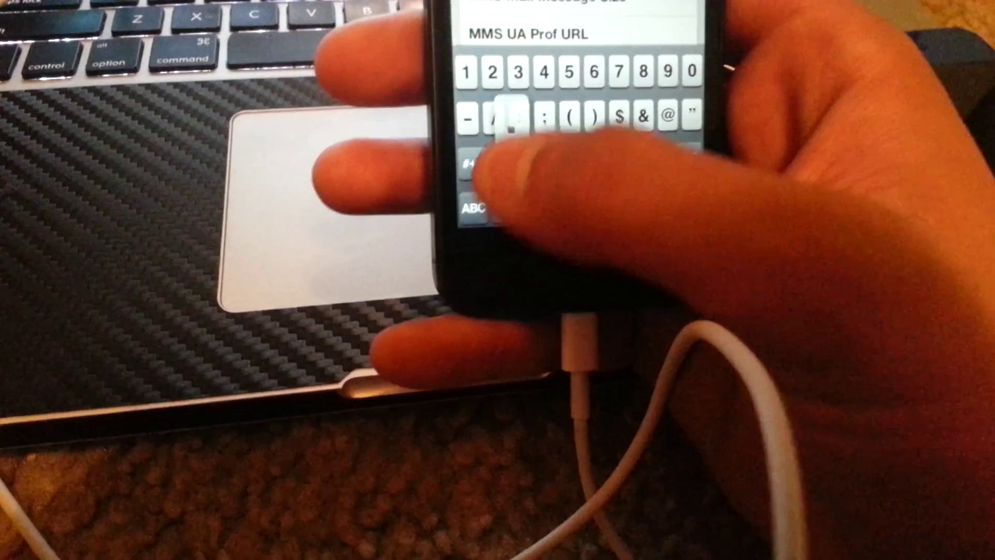
left_click(477, 199)
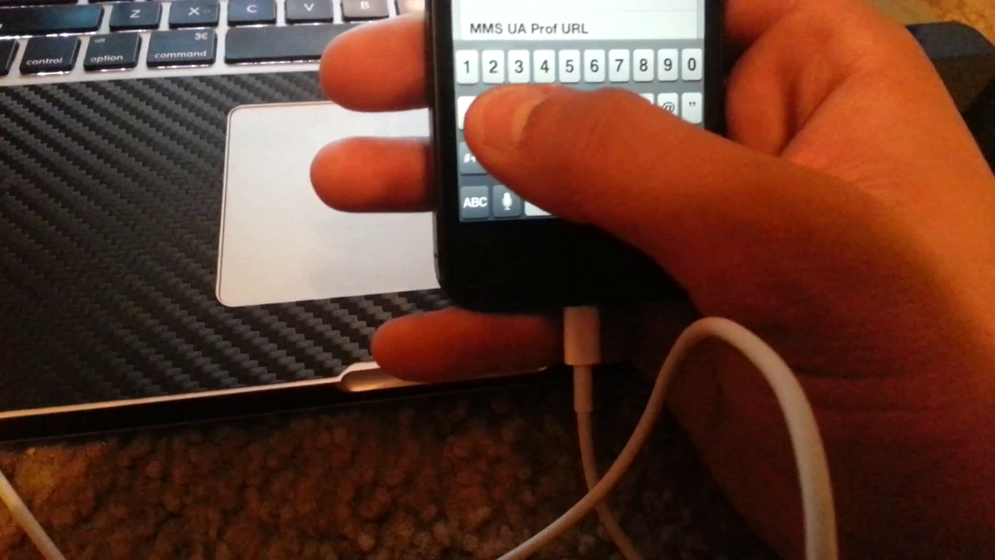
left_click(466, 173)
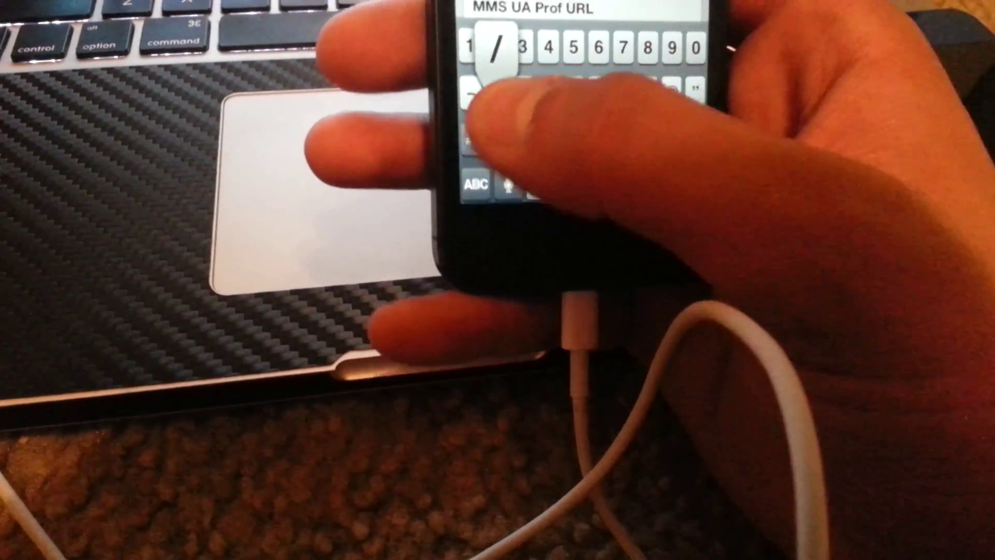
left_click(476, 184)
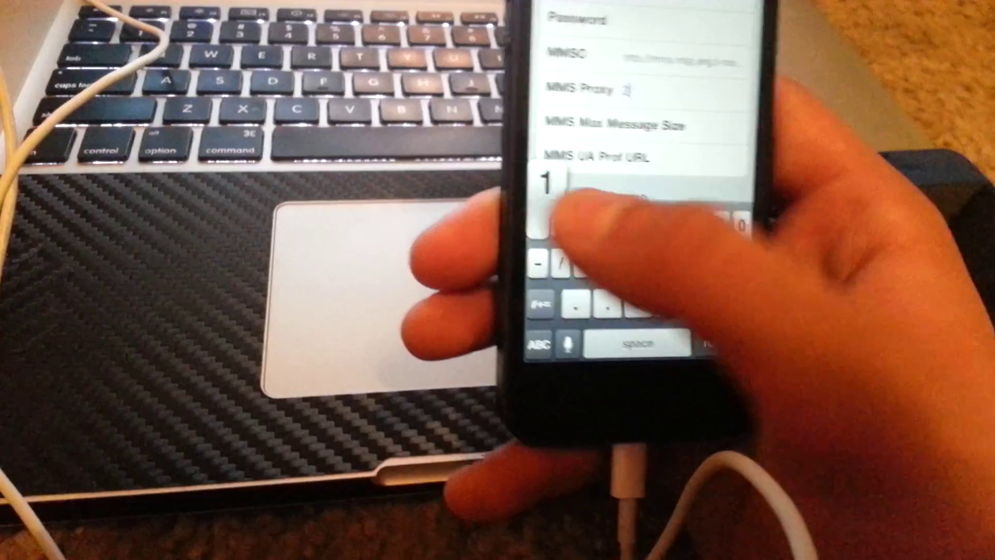
type("216.1")
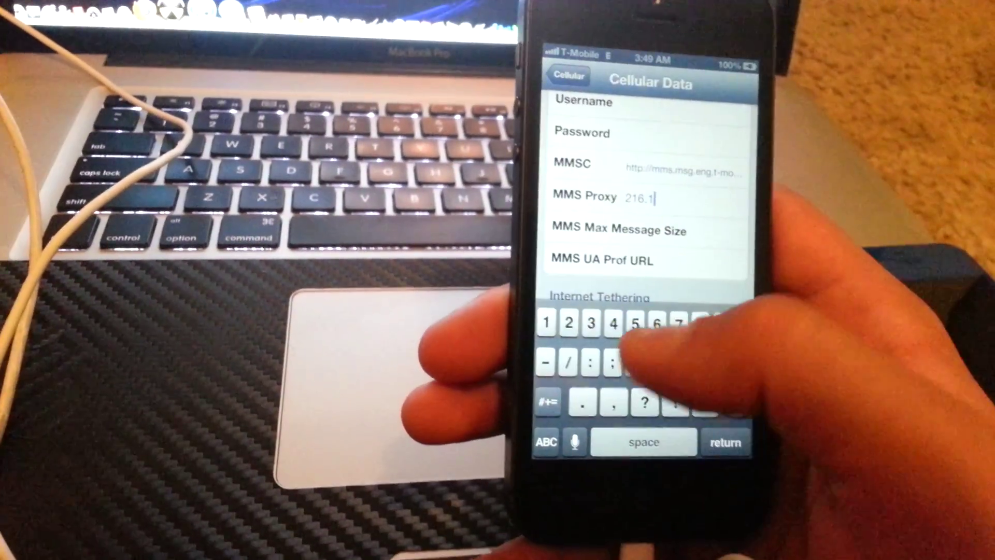
type("55.17")
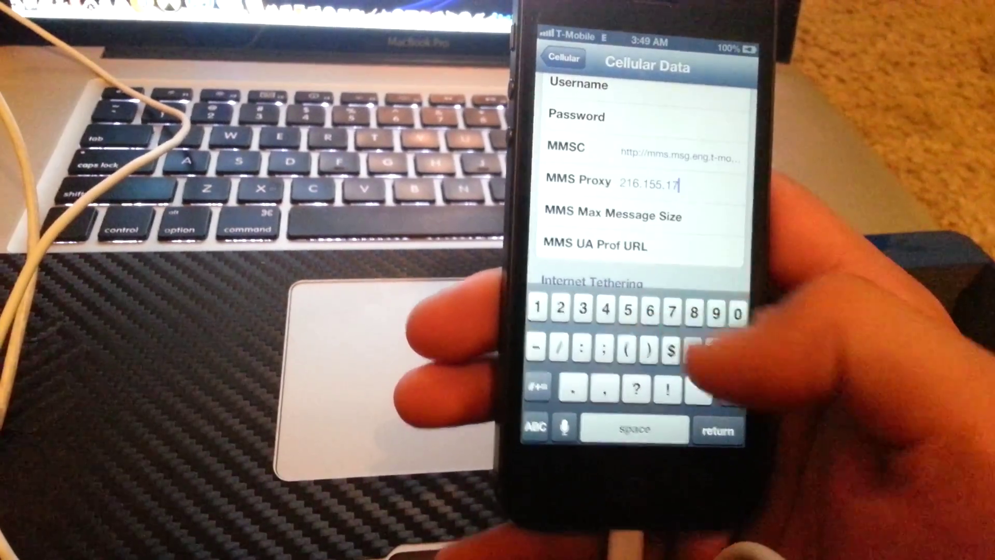
- Finish MMS Proxy as 216.155.165.50:8080 and move to MMS Max Message Size
key("BackSpace")
type("65")
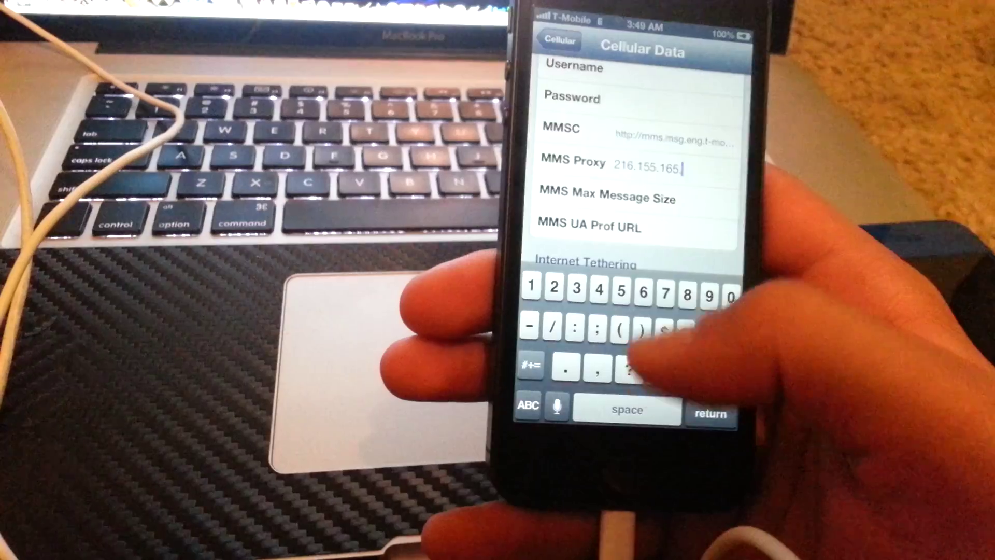
type(".50:")
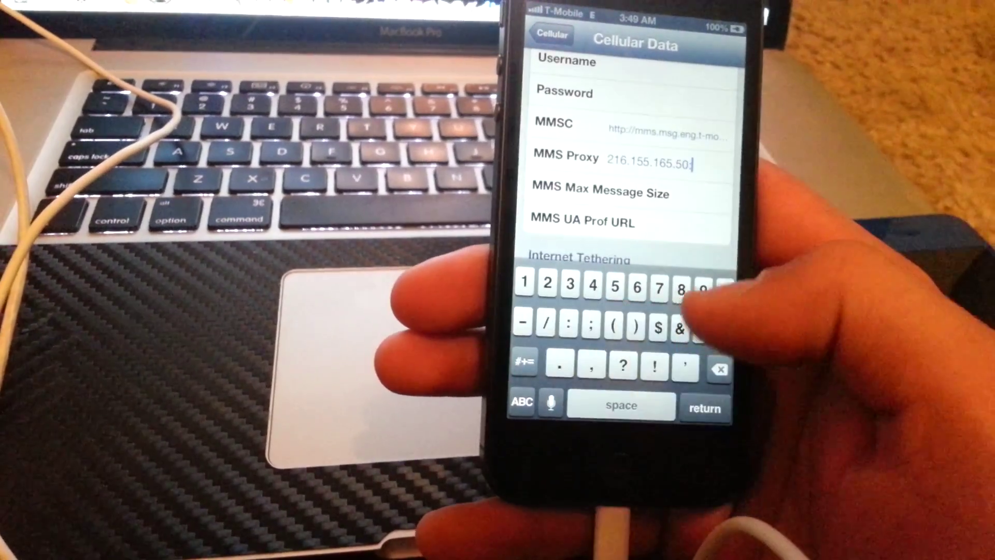
type("8080")
left_click(699, 188)
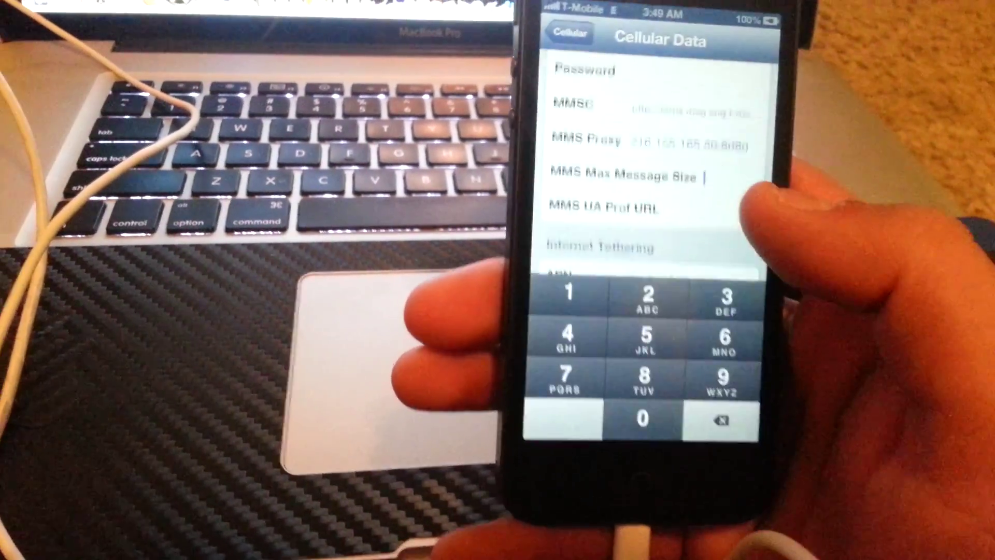
type("1")
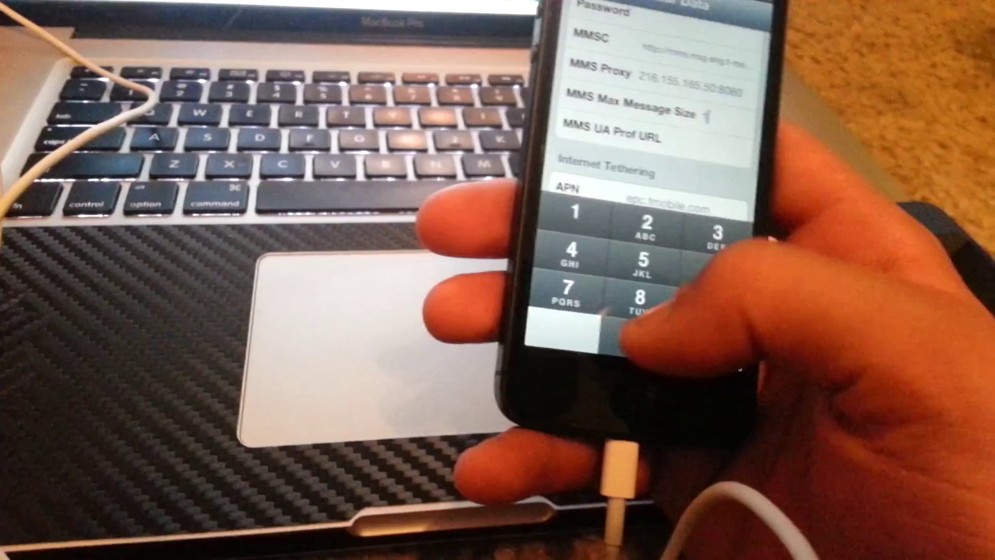
type("04857")
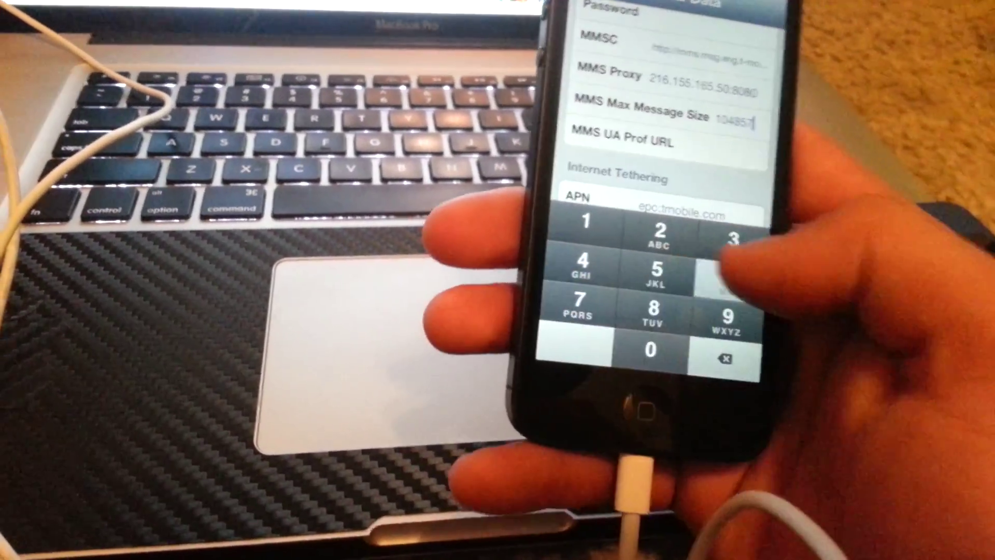
type("6")
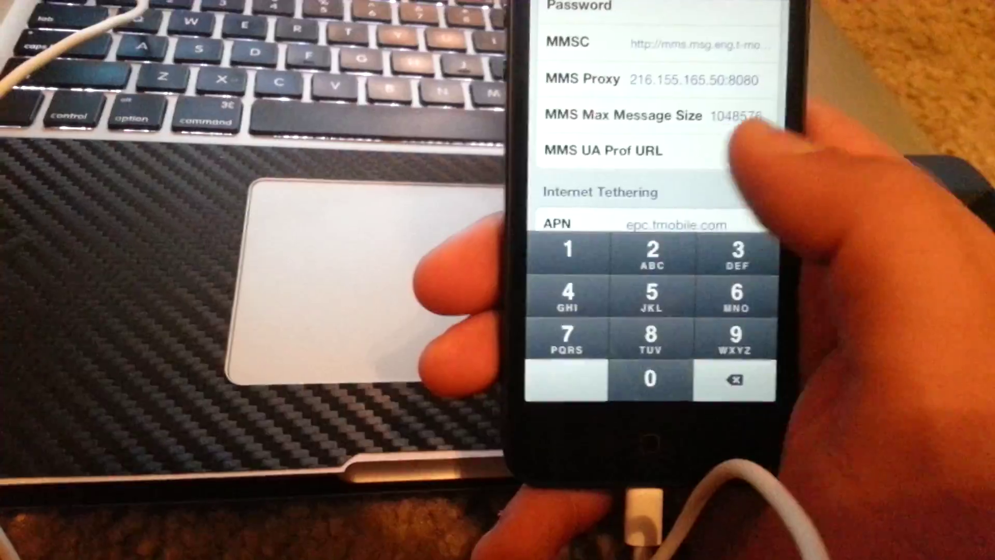
left_click(700, 173)
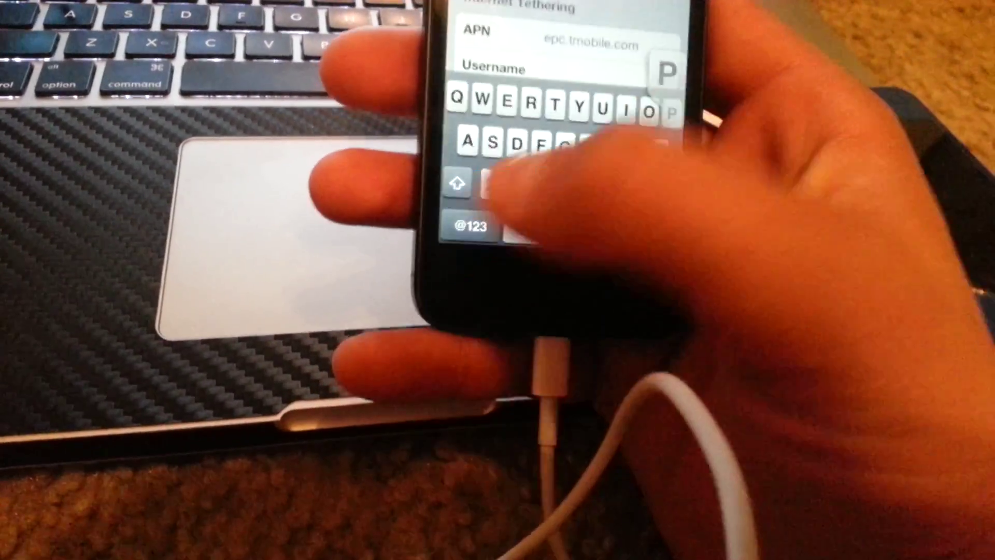
left_click(472, 232)
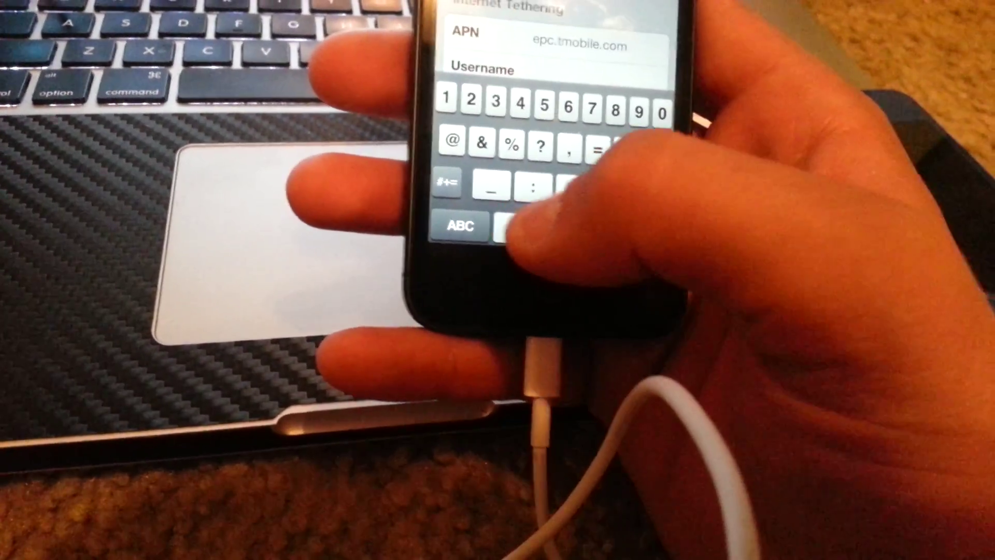
left_click(460, 225)
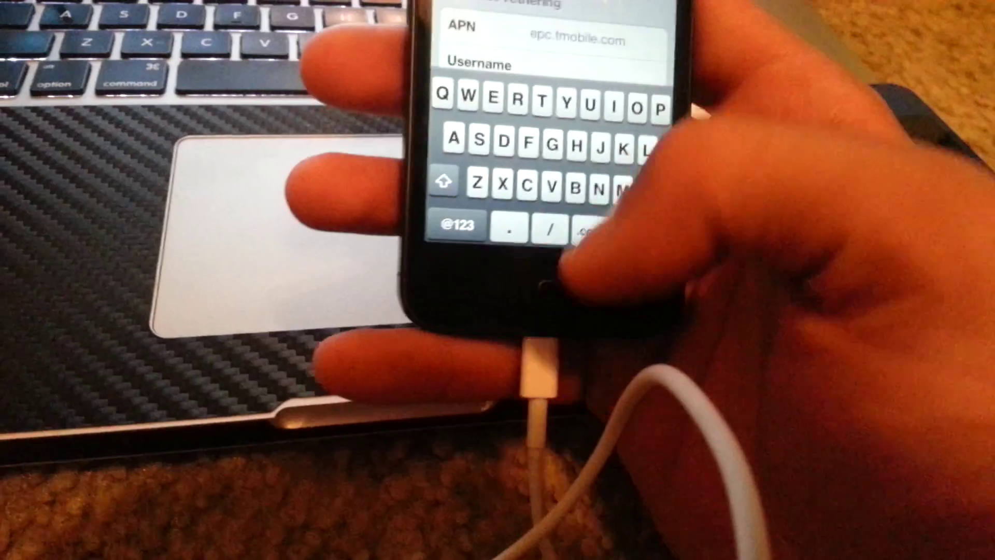
type("p")
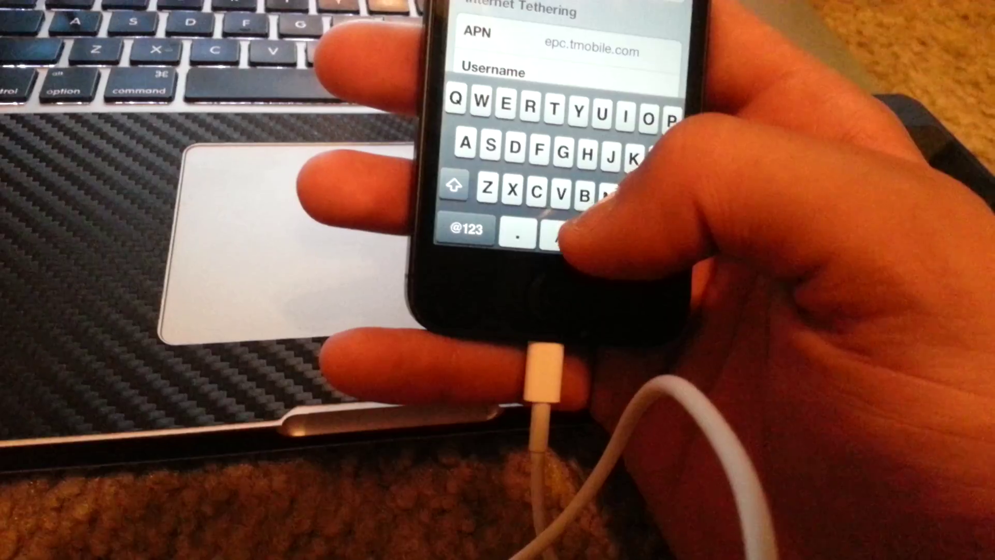
type("p")
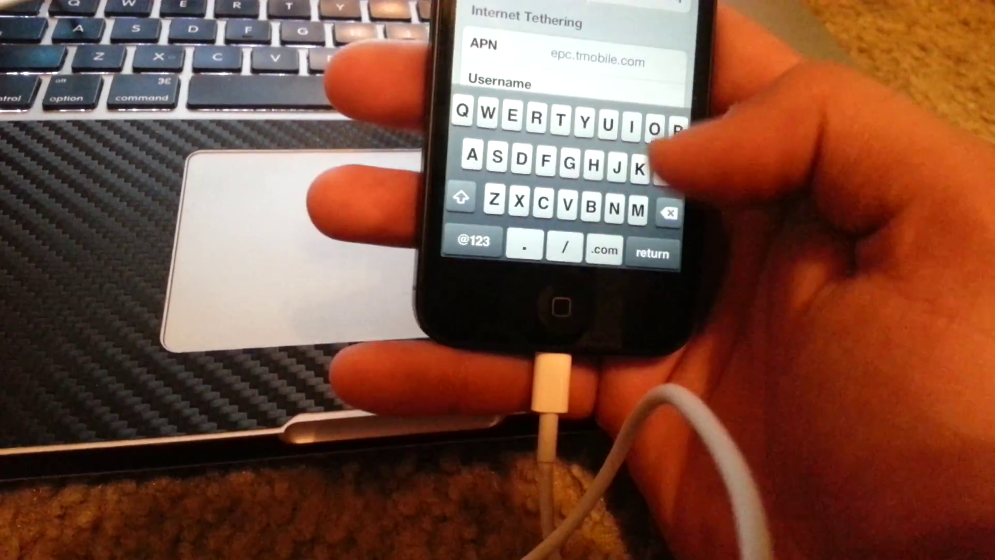
type("f")
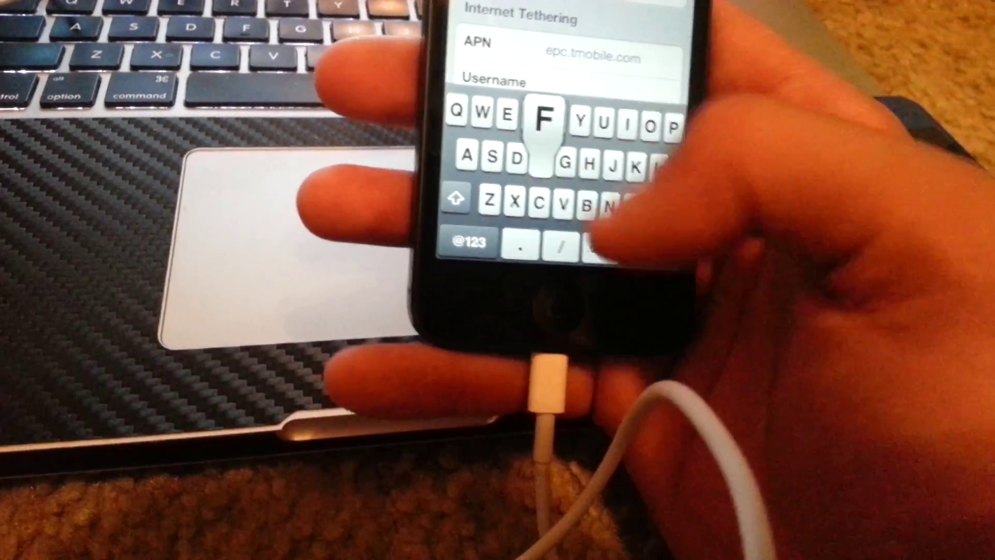
type("r")
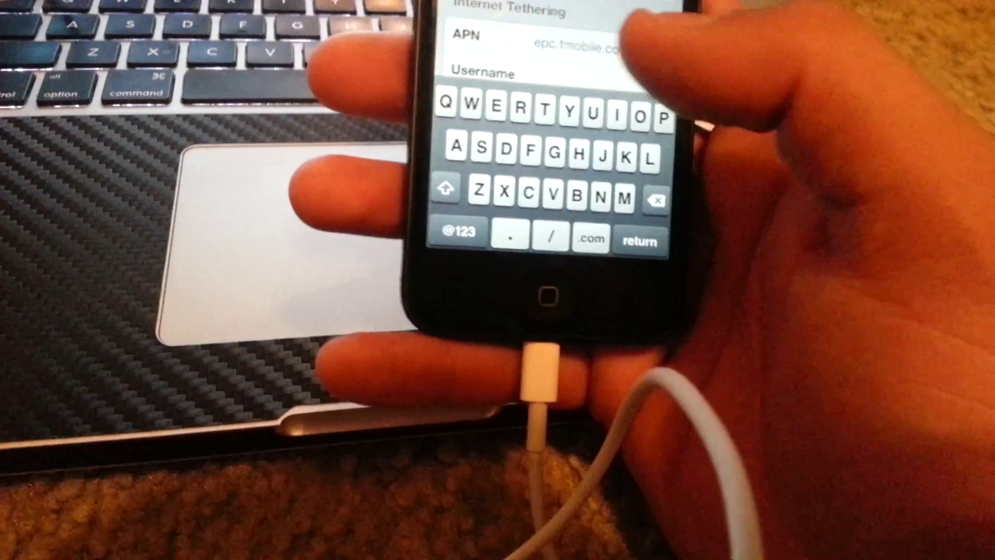
scroll(560, 47, "up", 5)
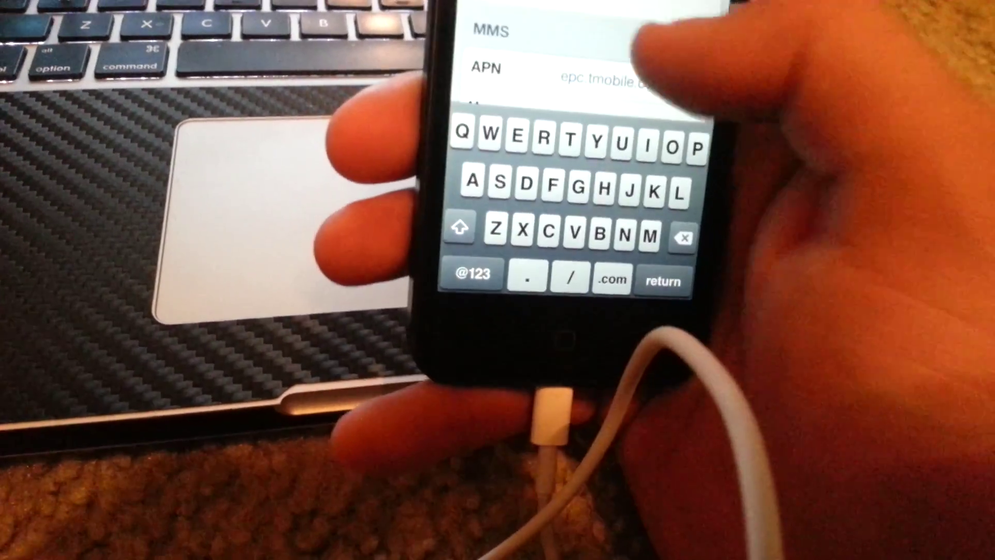
scroll(559, 47, "down", 3)
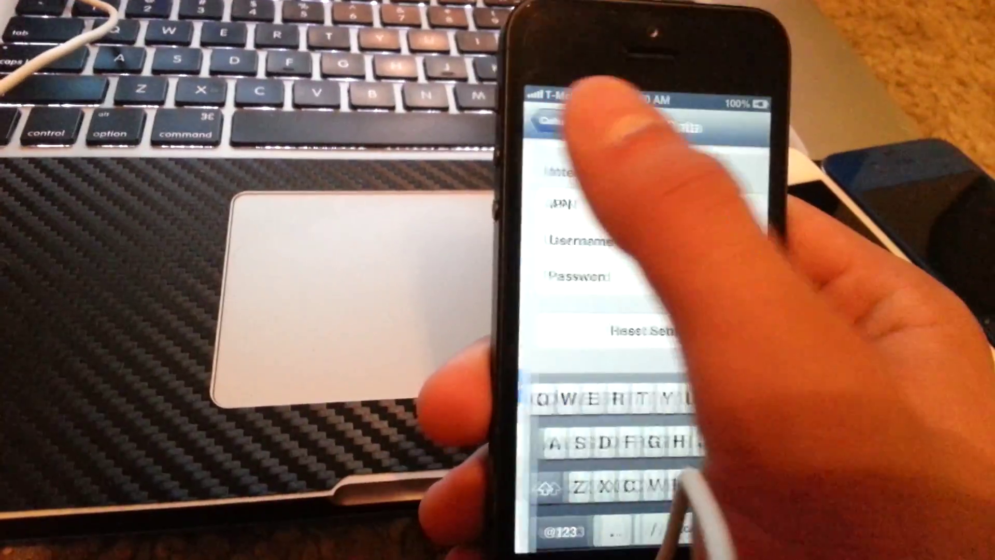
- Go back to Cellular settings and open Personal Hotspot
left_click(579, 117)
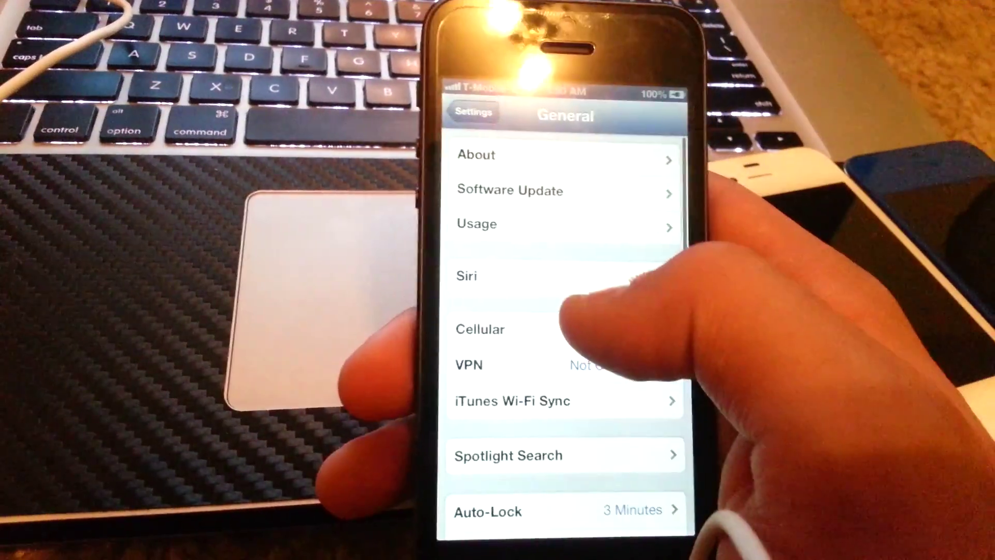
left_click(544, 326)
scroll(559, 310, "down", 5)
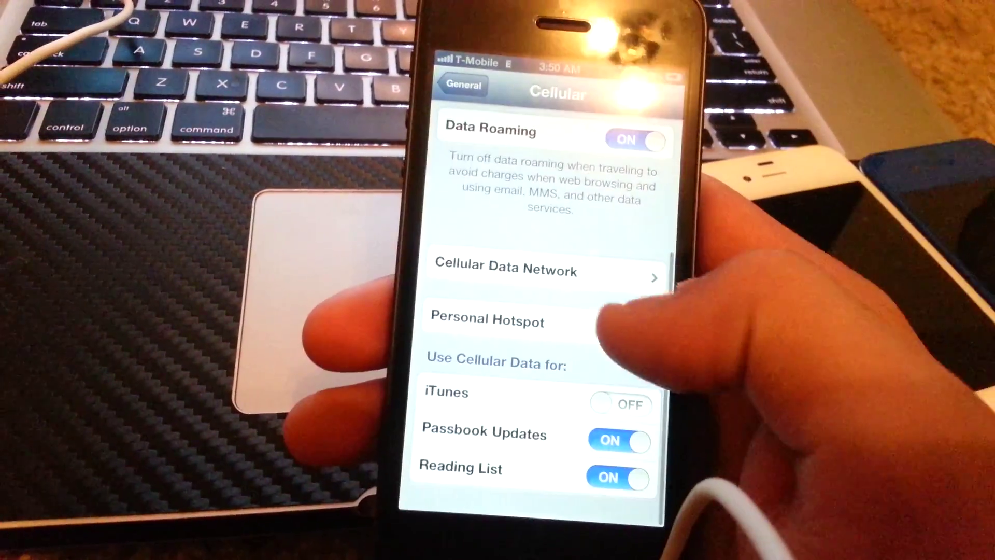
left_click(529, 330)
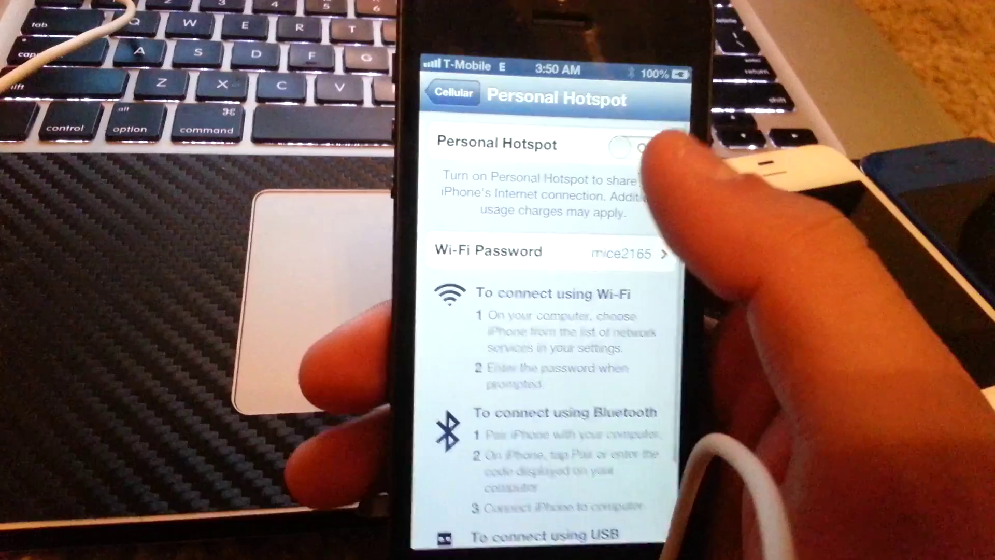
- Turn Personal Hotspot on, then off, and return to the main Settings list
left_click(653, 157)
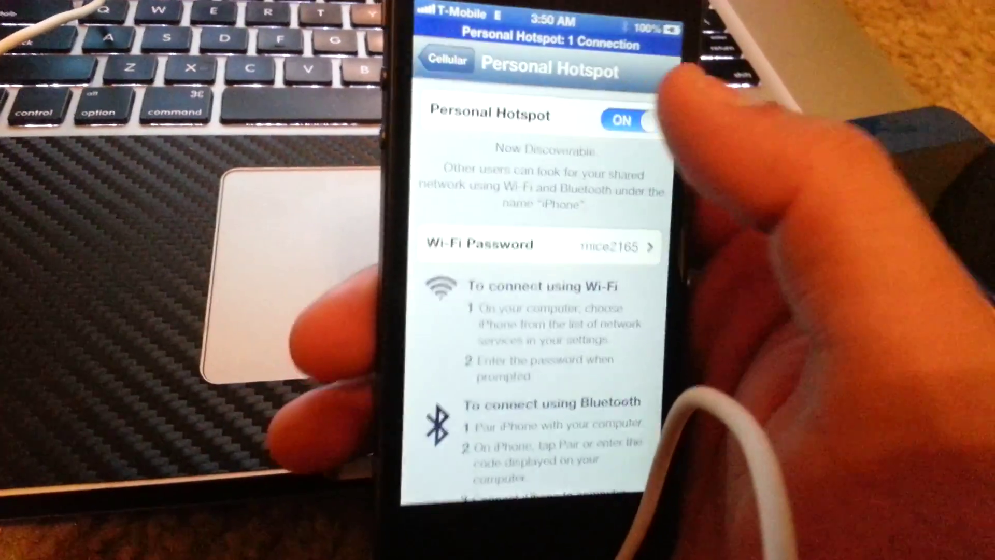
left_click(629, 115)
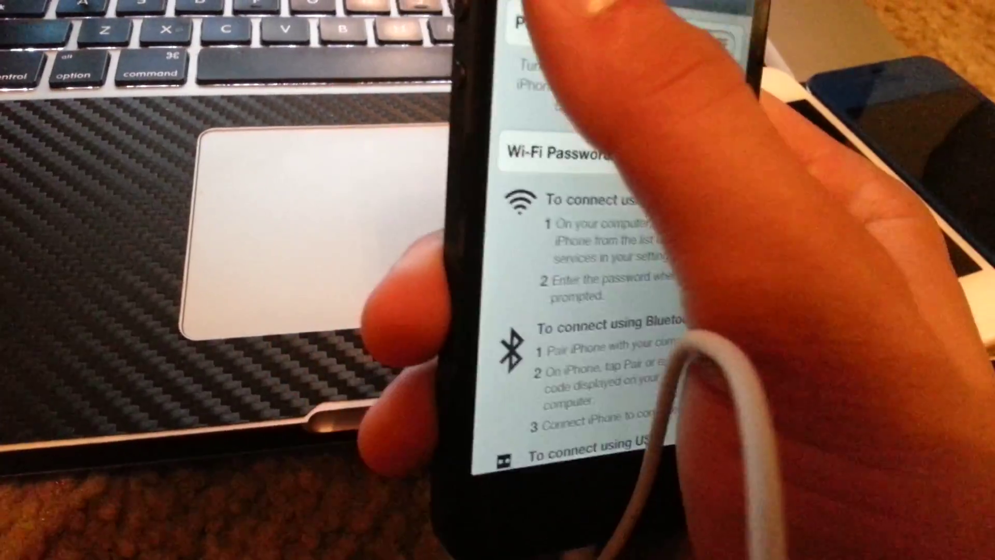
left_click(497, 8)
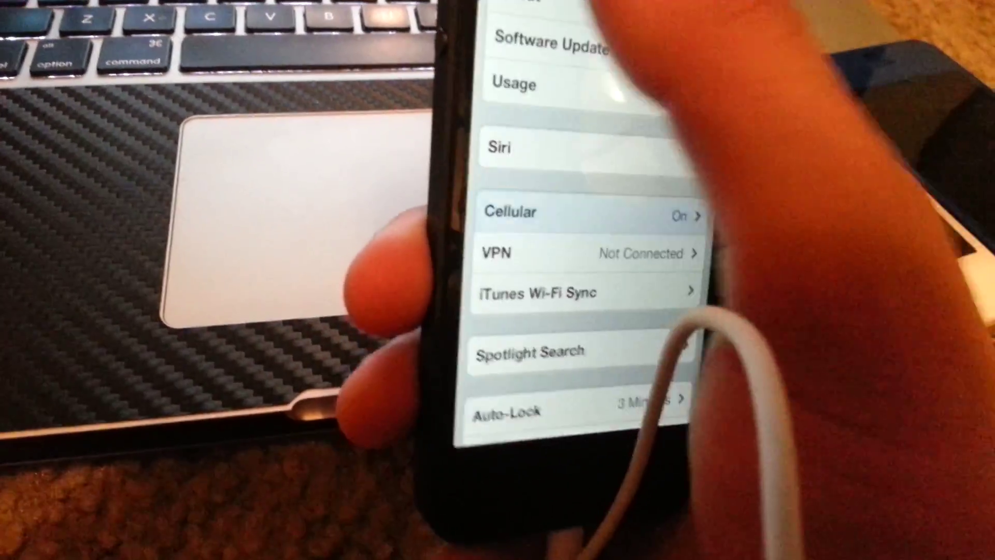
left_click(497, 8)
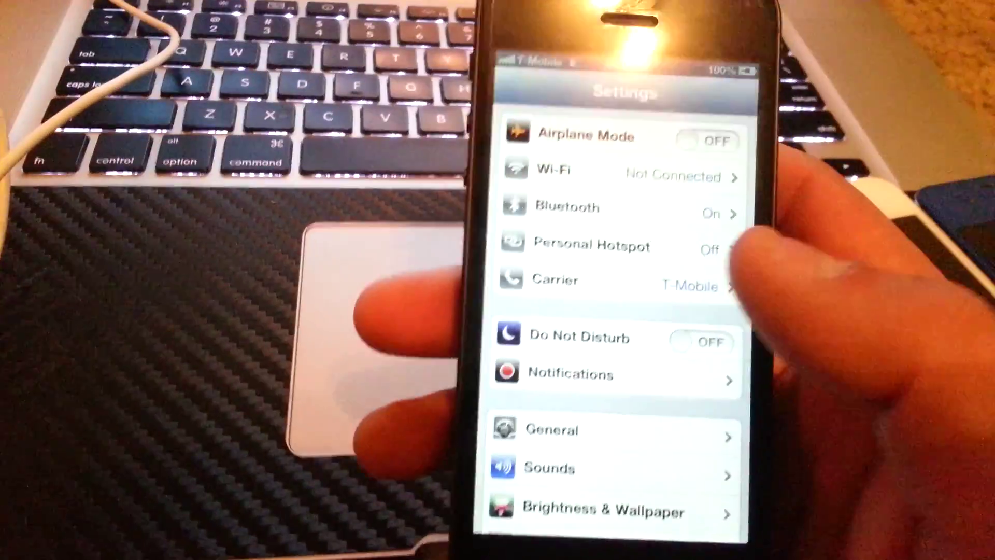